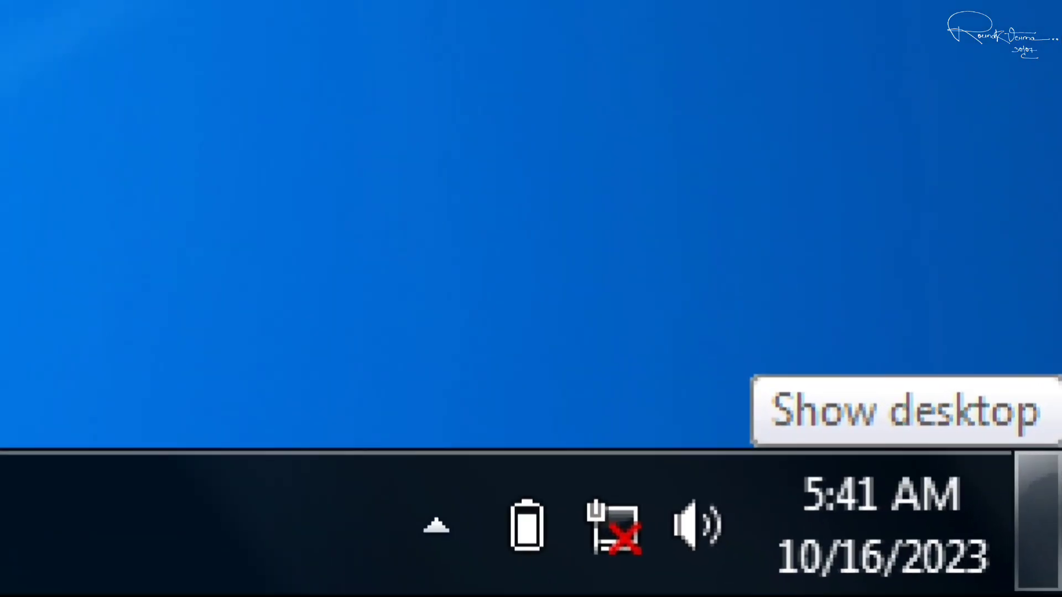
Step: Open Control Panel by searching 'control' from Start, then launch Device Manager
mouse_move(613, 529)
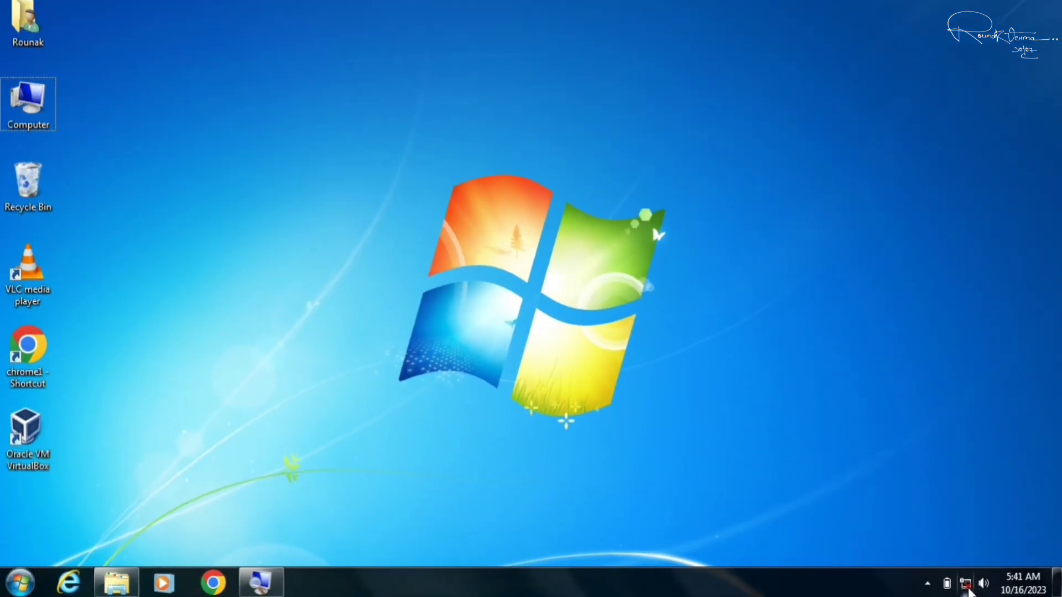
click(669, 309)
click(20, 582)
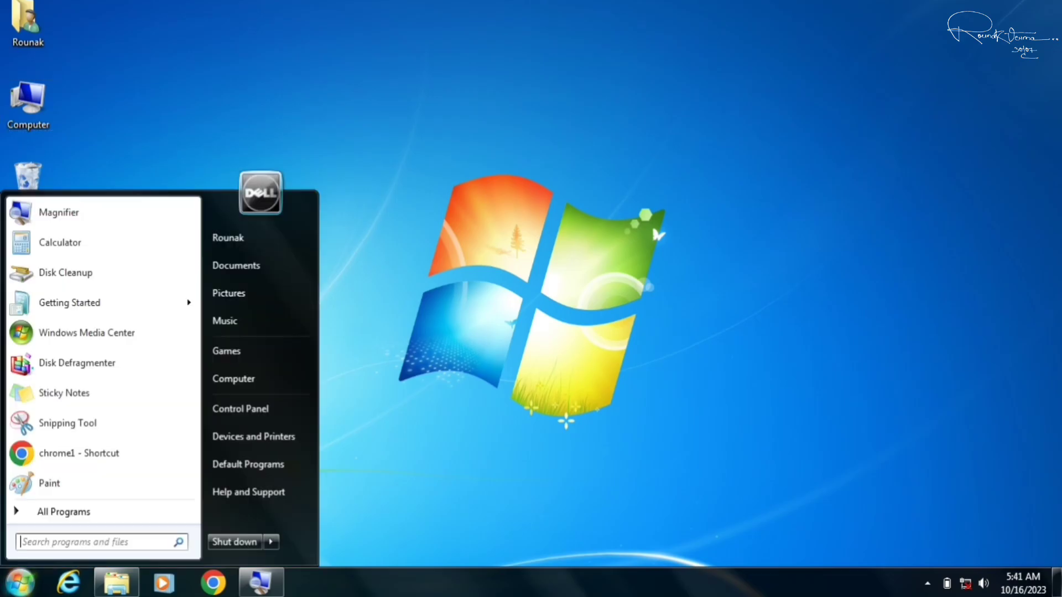
text(control)
key(Return)
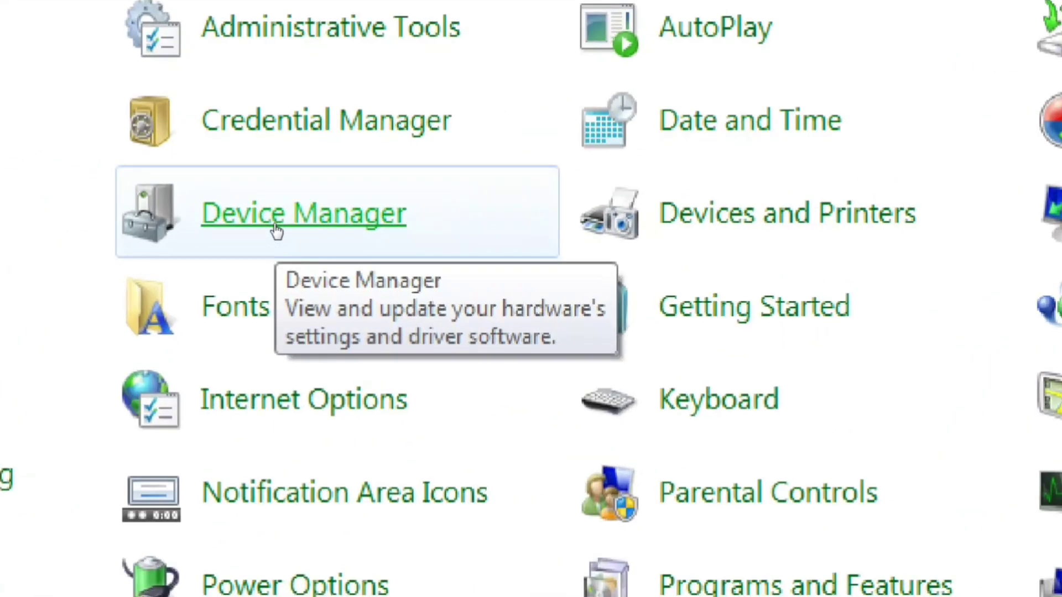
click(277, 229)
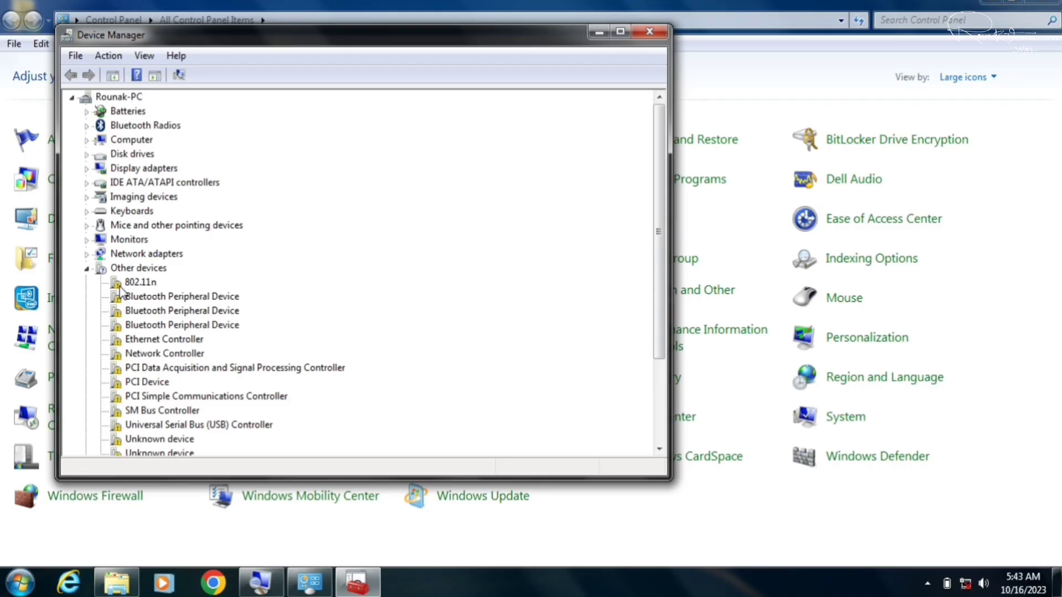
Step: Close Device Manager and the Control Panel window
click(647, 33)
key(alt+F4)
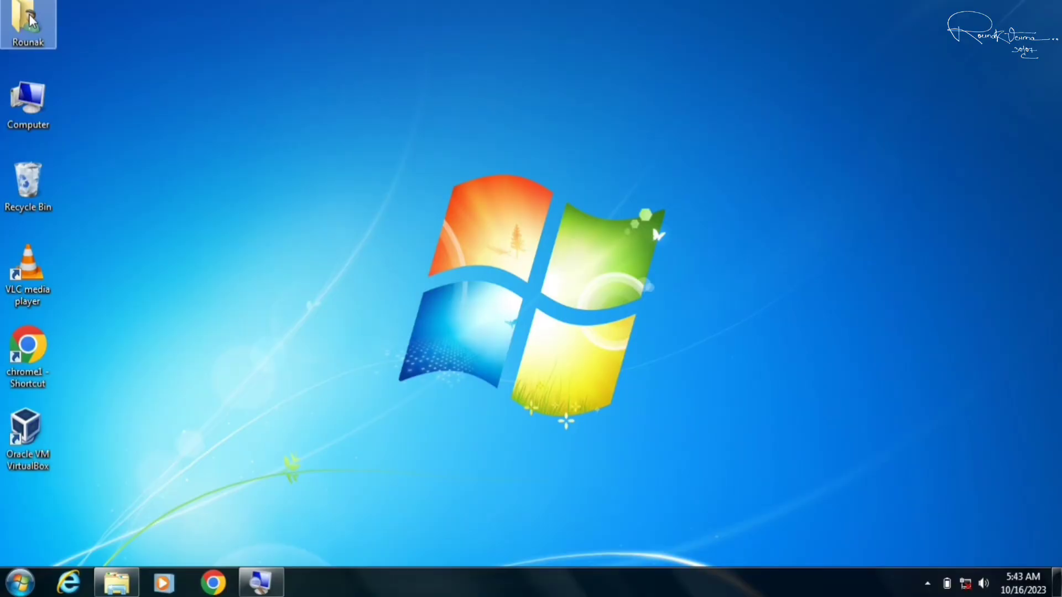
Step: Extract All from the Realtek driver zip in Downloads into the Downloads folder
double_click(31, 21)
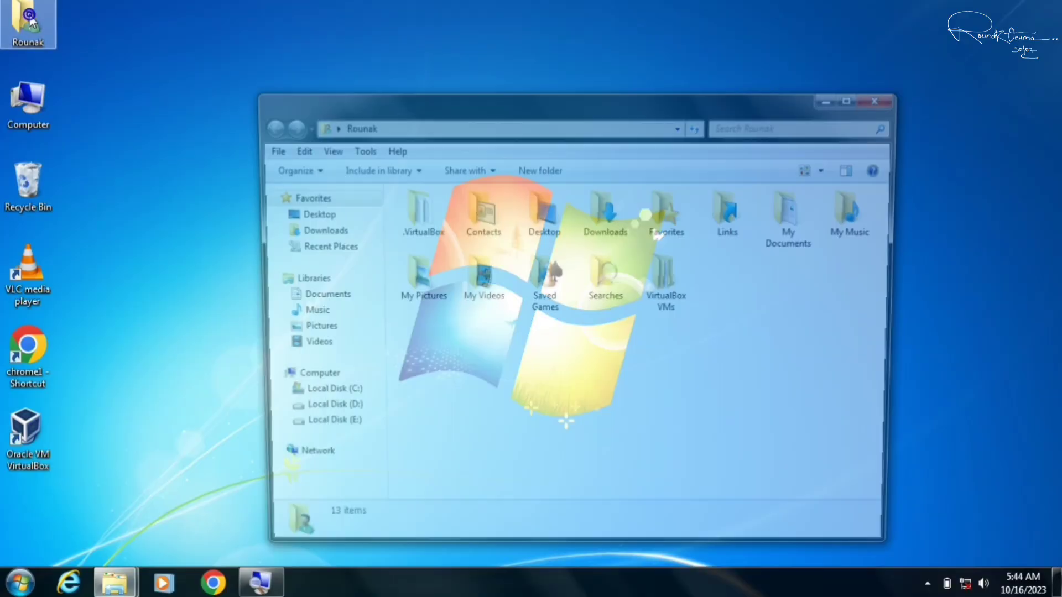
click(622, 224)
double_click(623, 224)
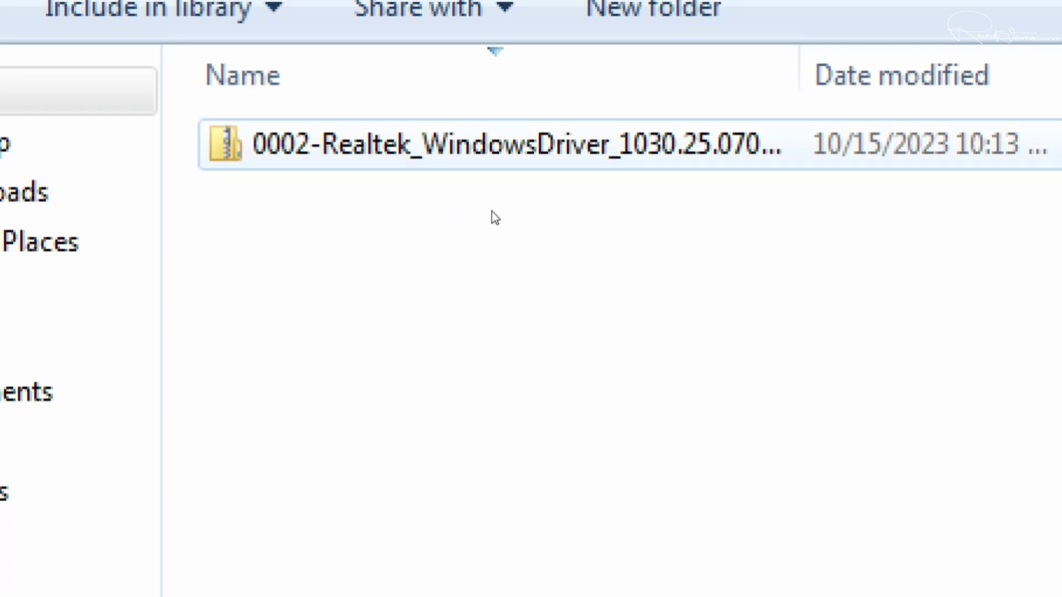
click(528, 215)
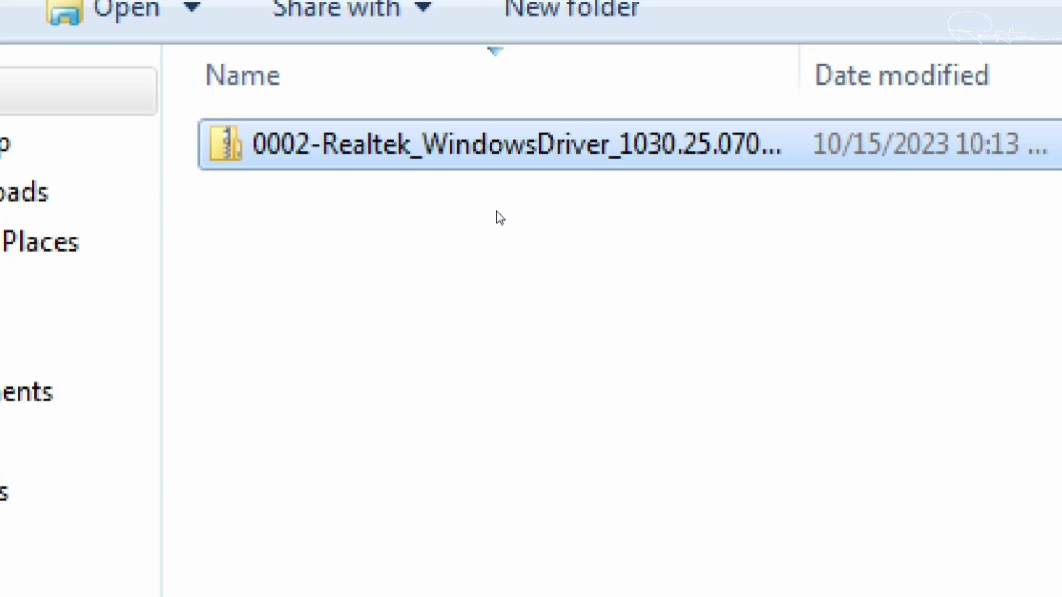
key(shift+F10)
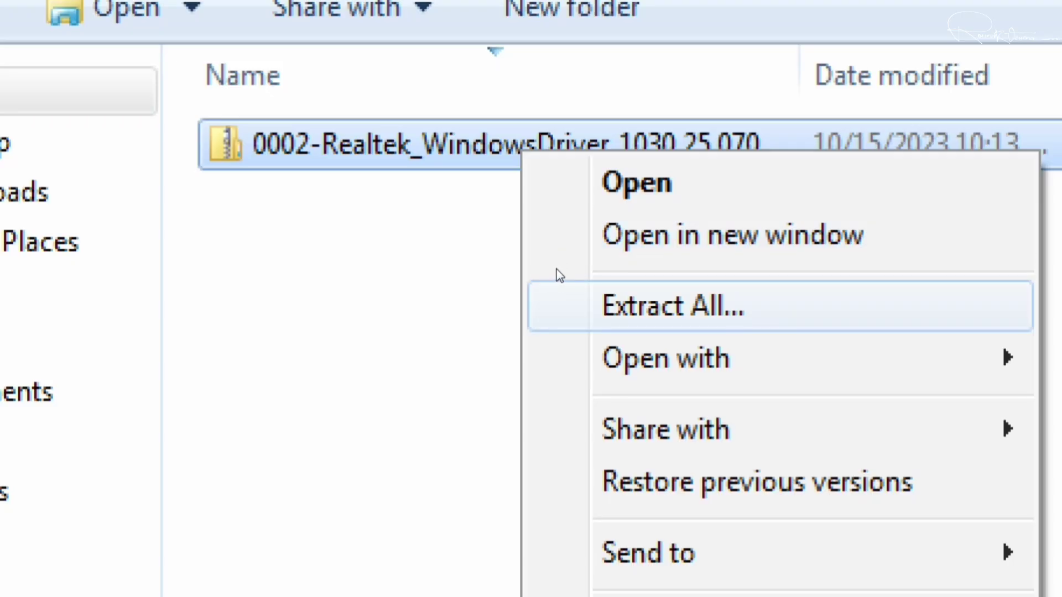
key(Return)
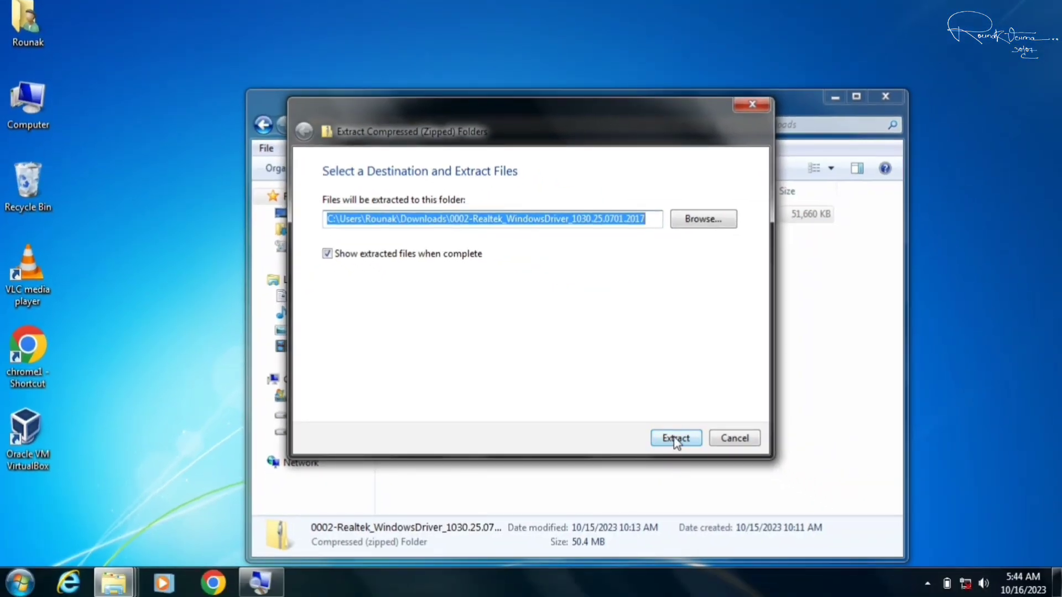
click(675, 439)
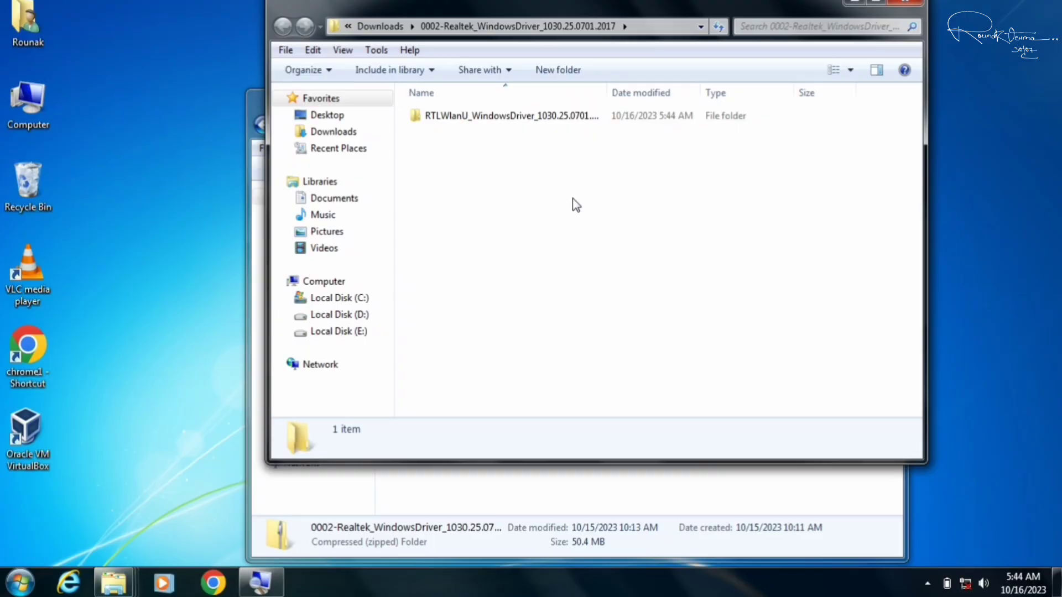
Step: Open the extracted Realtek driver folder and its RTLWlanU subfolder
click(905, 8)
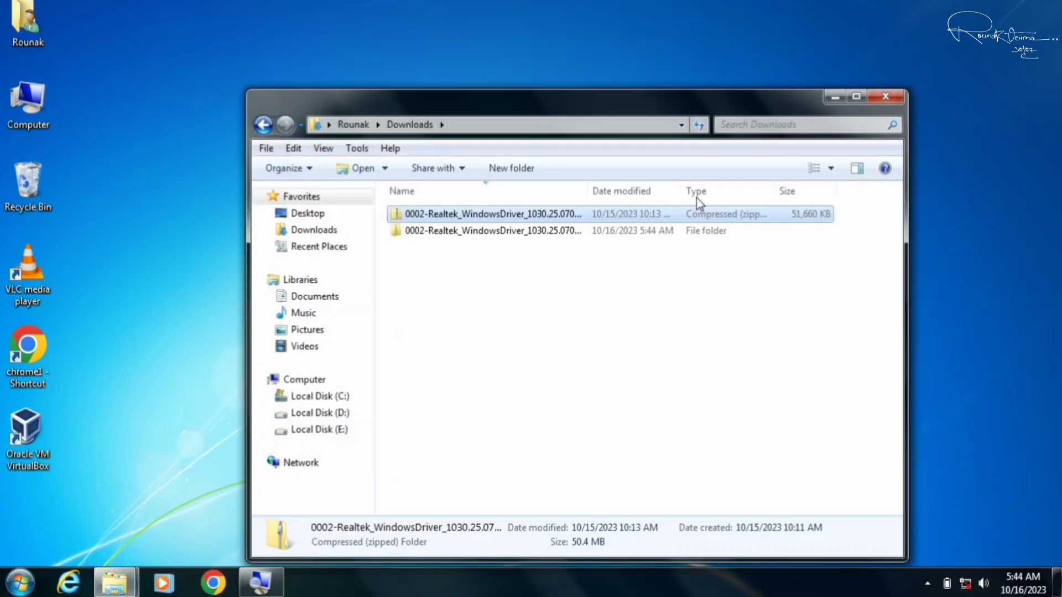
click(574, 231)
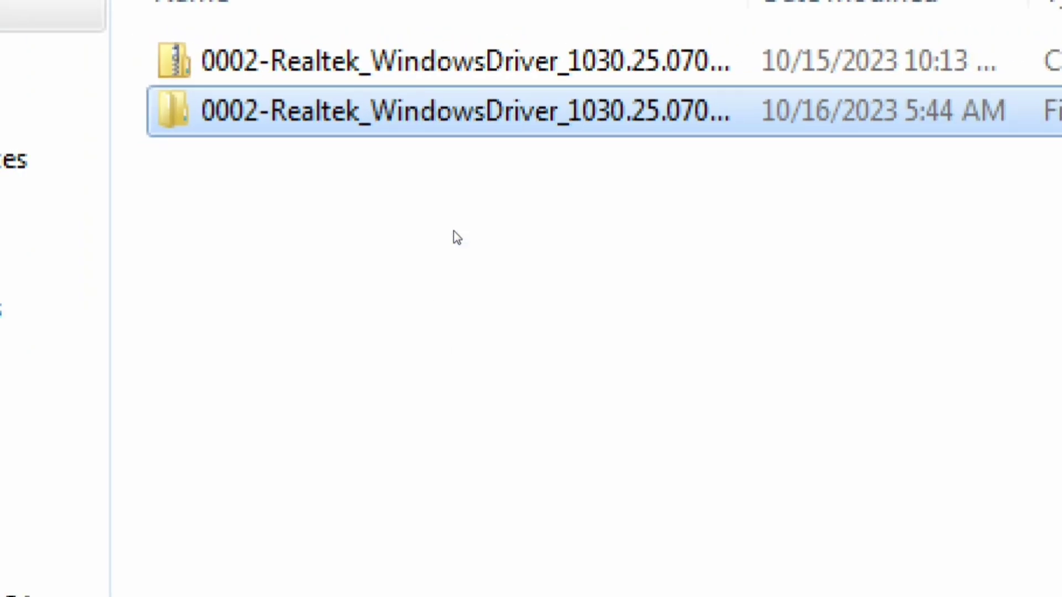
key(Return)
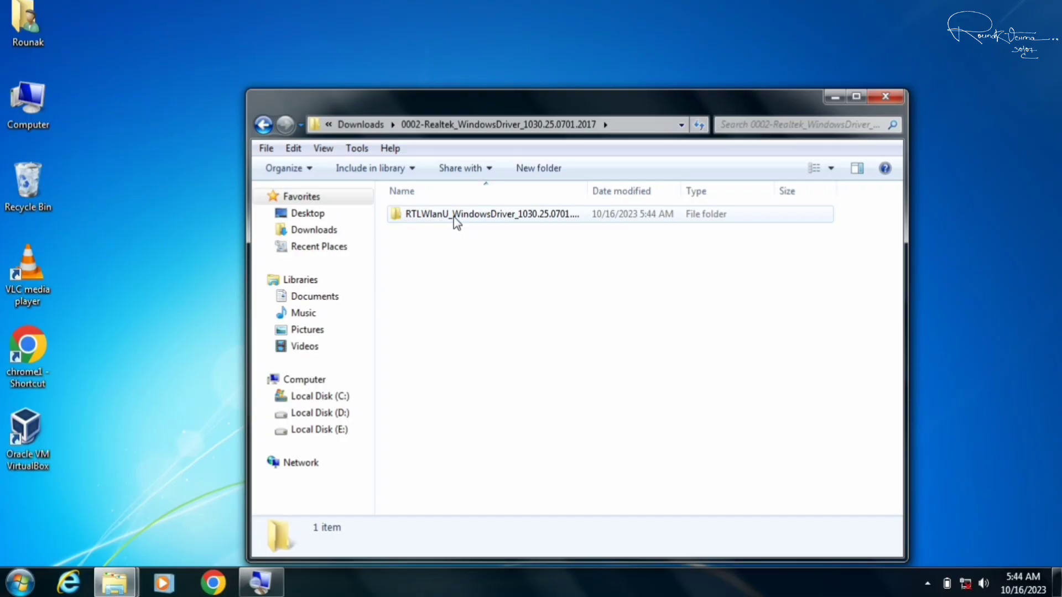
double_click(453, 217)
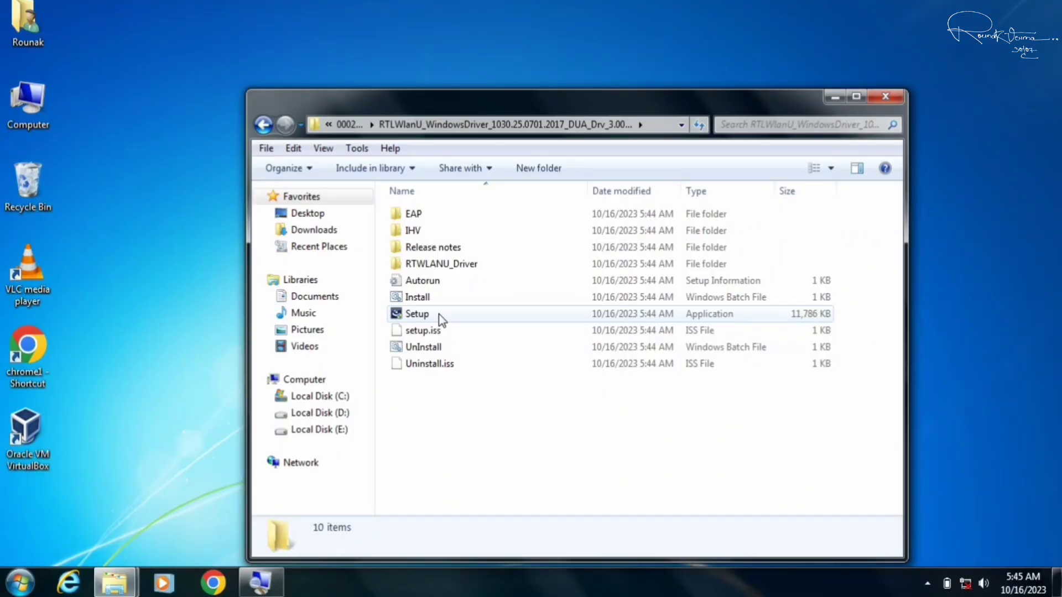
Step: Run Setup to install the Realtek Wireless LAN driver, finishing with an immediate restart
double_click(429, 317)
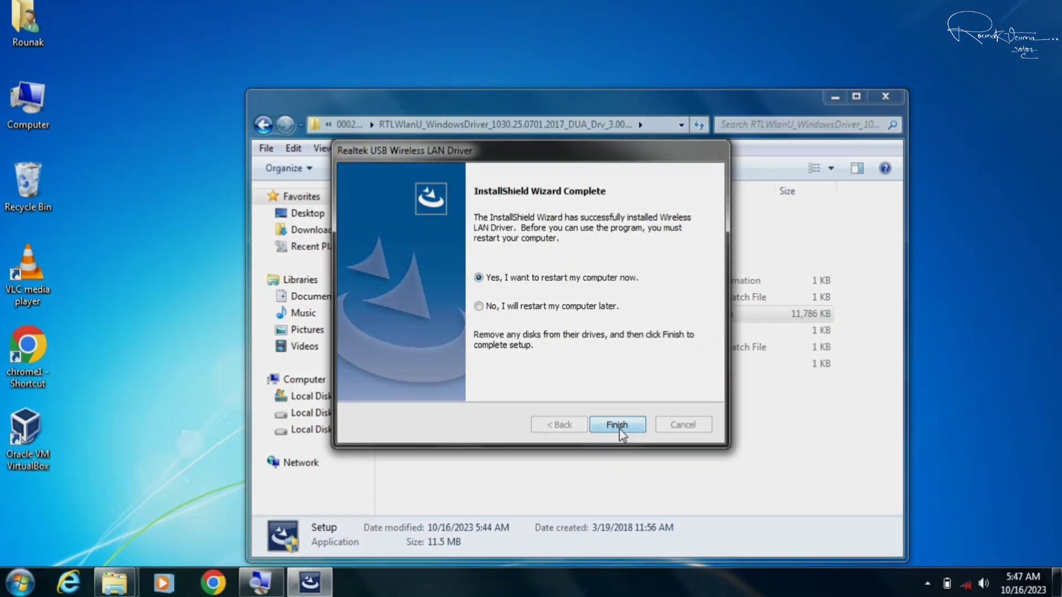
click(617, 424)
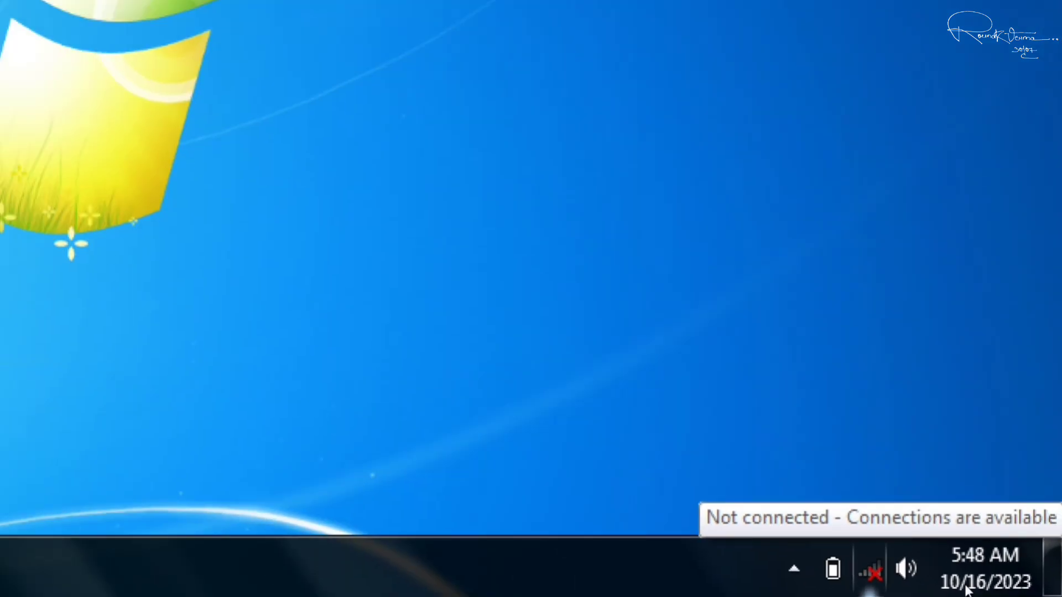
Step: Join the Infinix Hot 12 Play wireless network, entering its security key
click(871, 586)
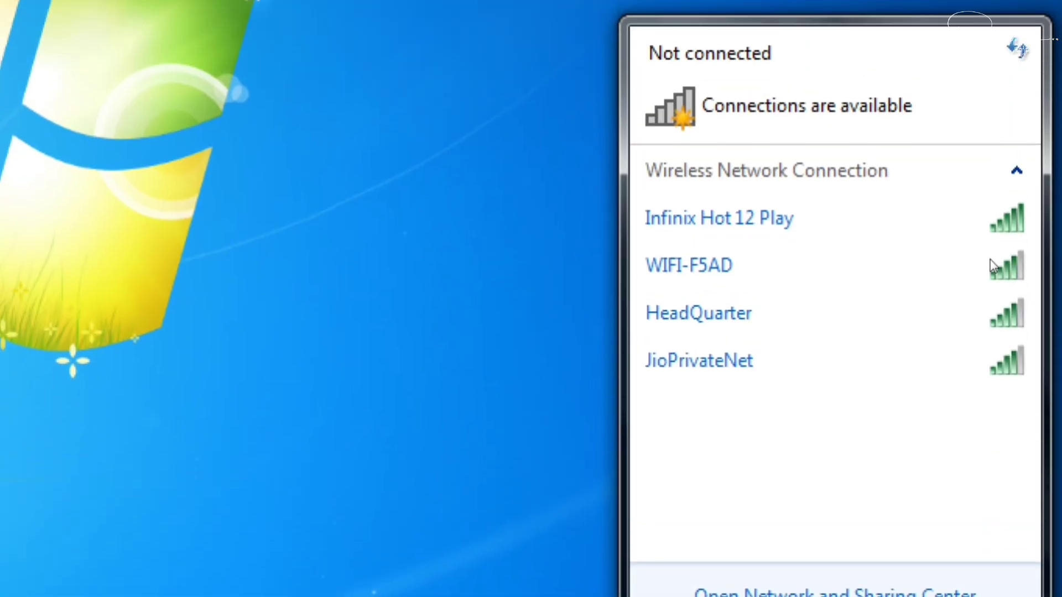
mouse_move(900, 224)
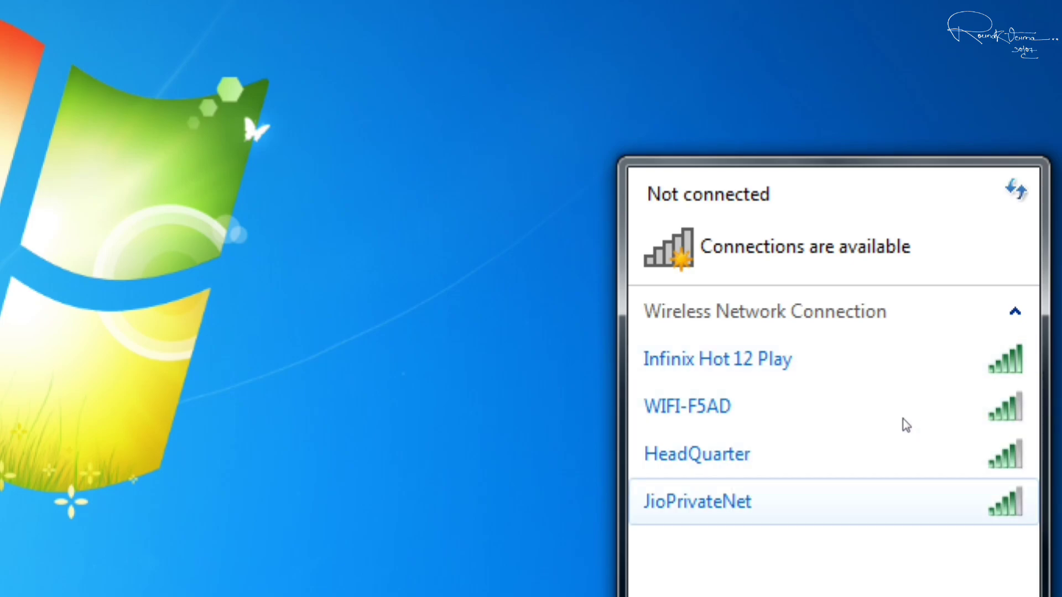
mouse_move(903, 344)
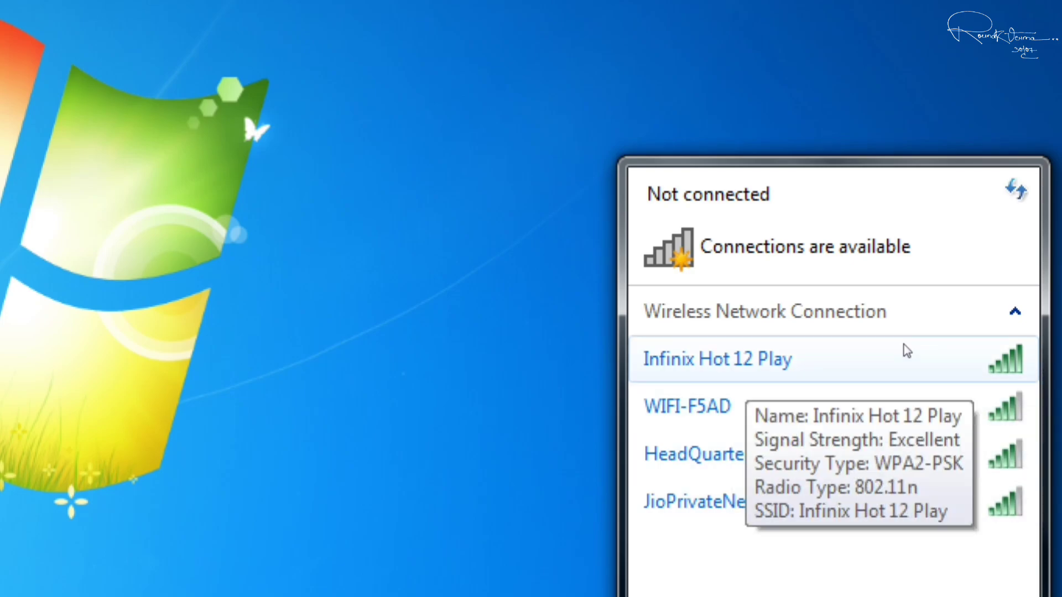
click(931, 359)
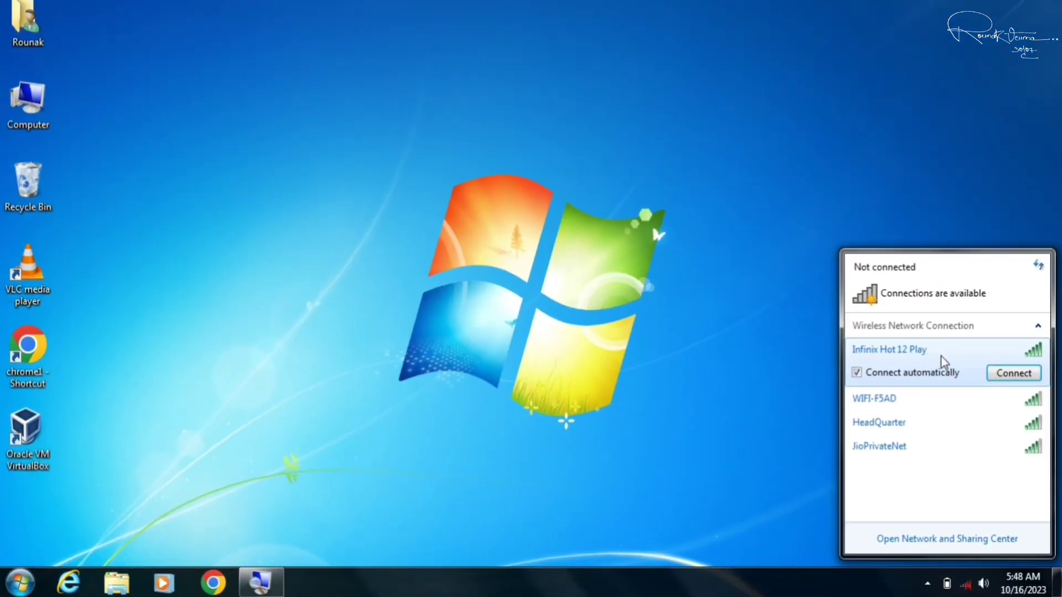
click(1013, 373)
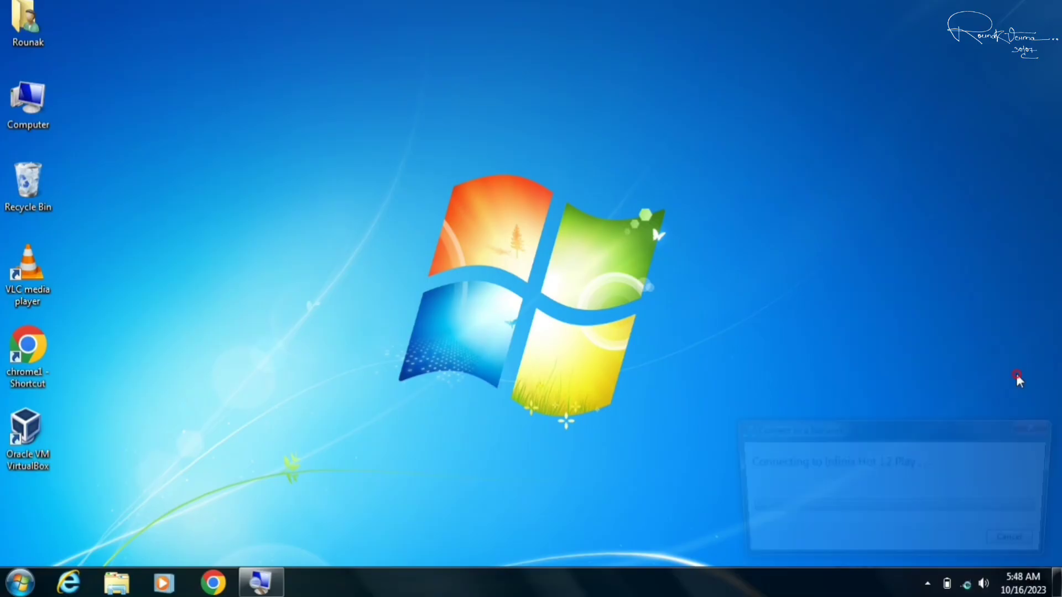
click(865, 459)
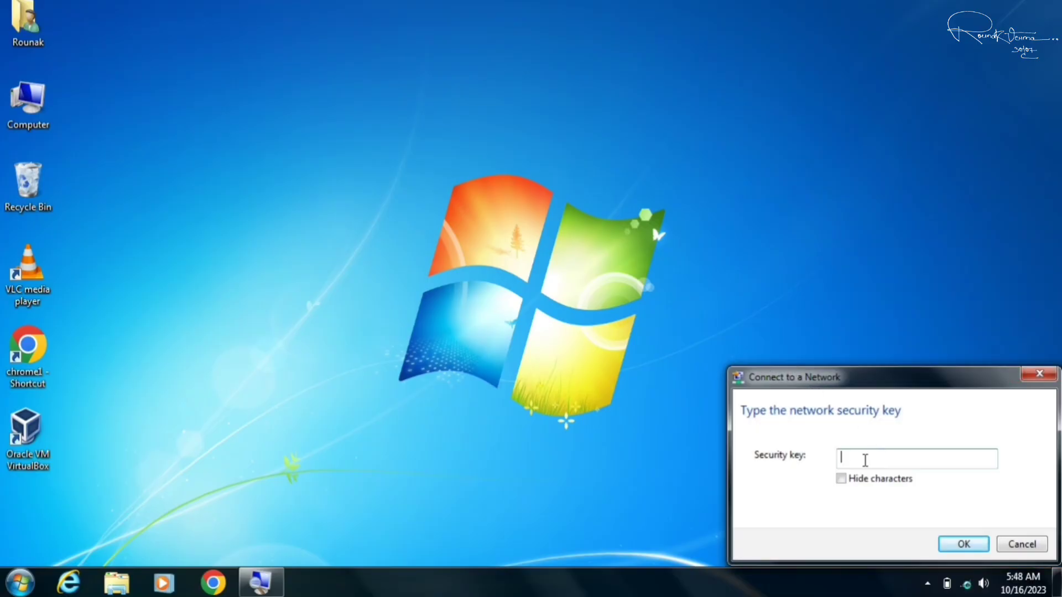
text(1234567890)
click(972, 543)
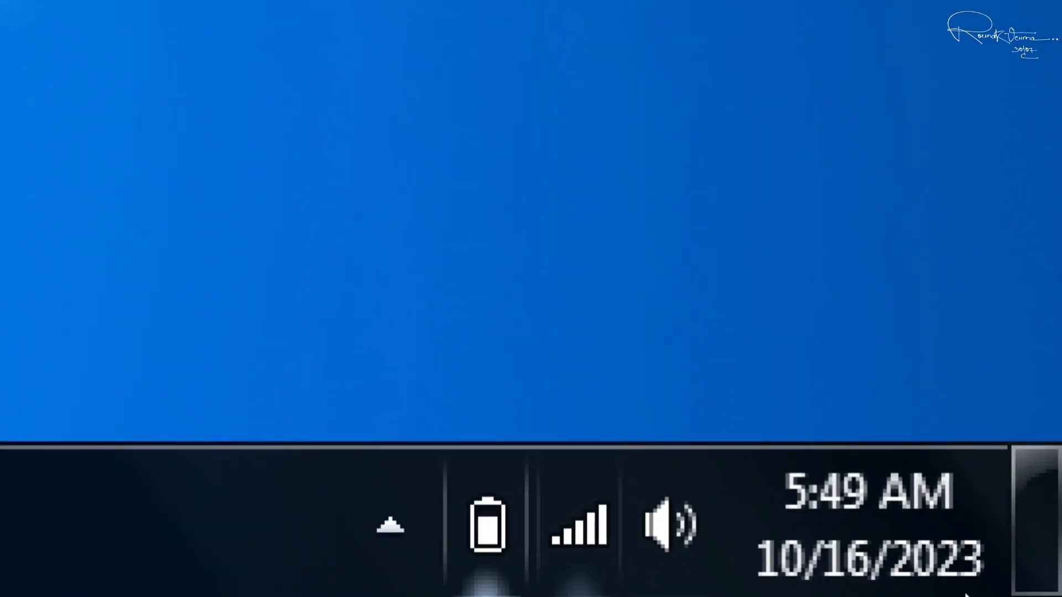
Step: Check the wireless list shows Infinix Hot 12 Play connected, then dismiss it
click(579, 525)
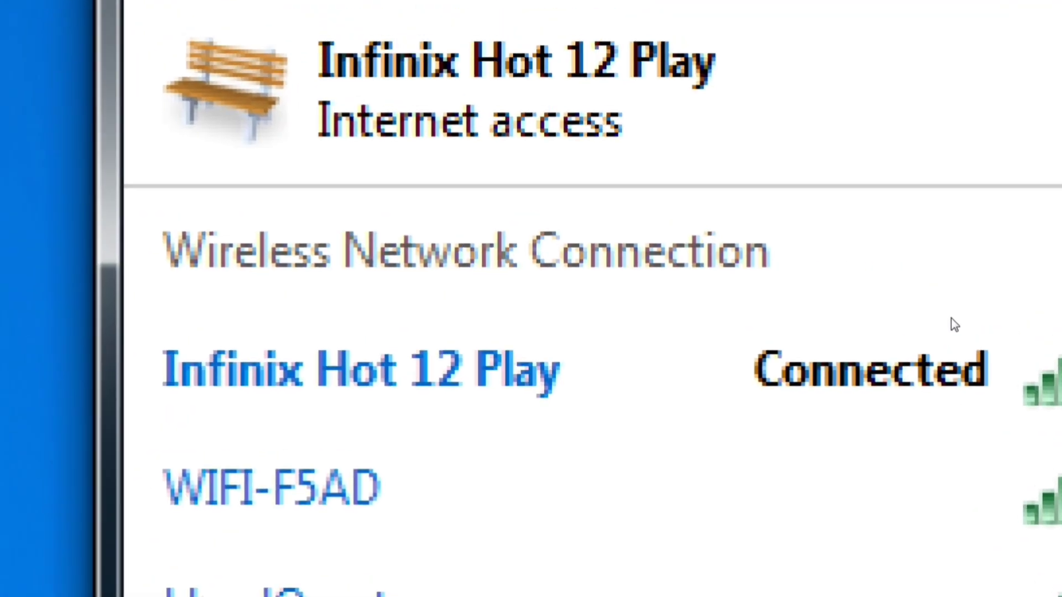
mouse_move(1004, 360)
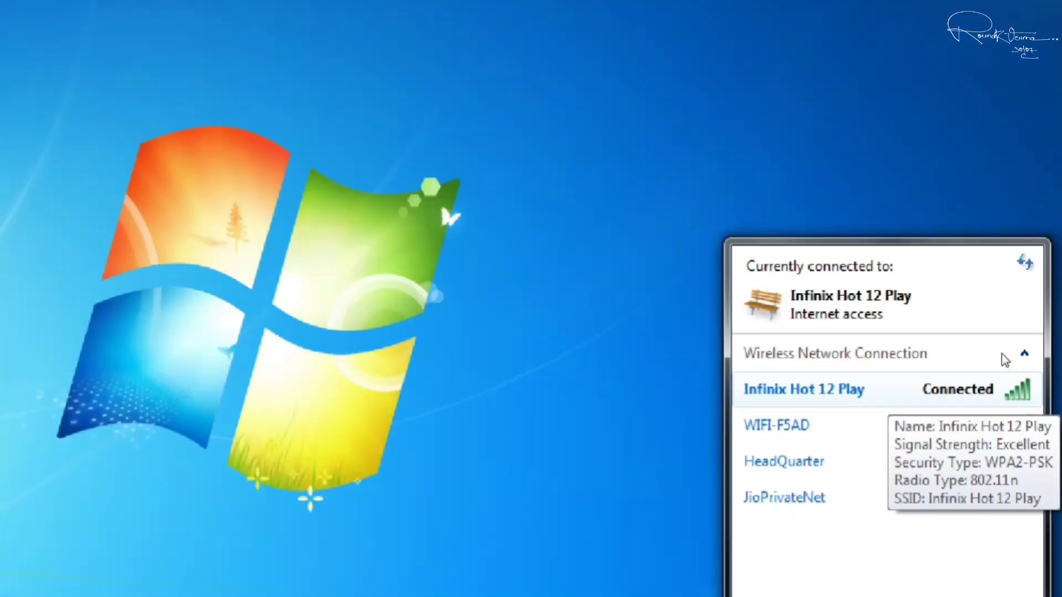
click(80, 278)
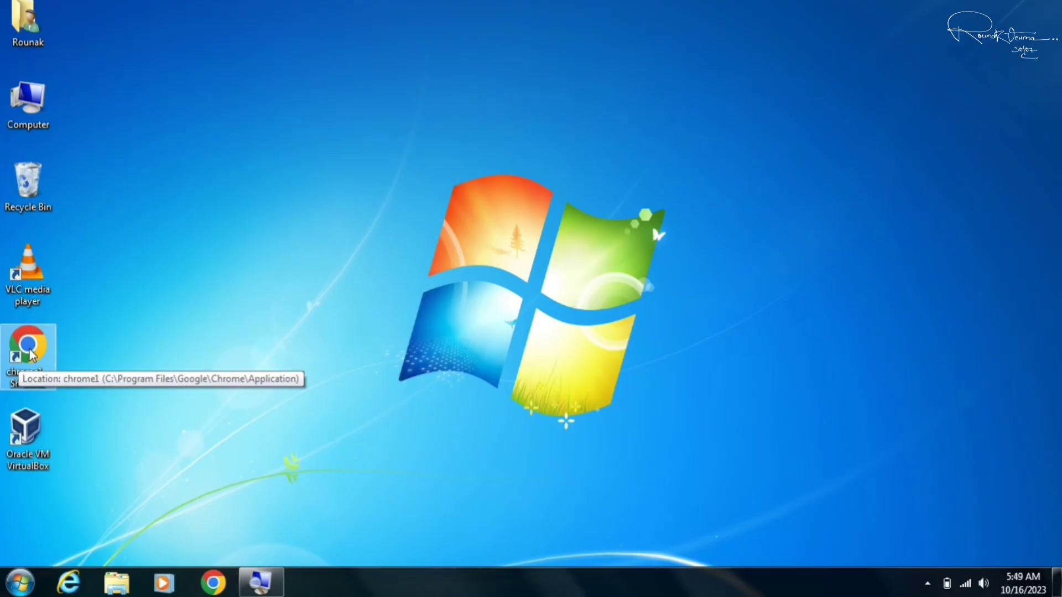
Step: Launch Google Chrome and load google.com
double_click(30, 354)
click(136, 31)
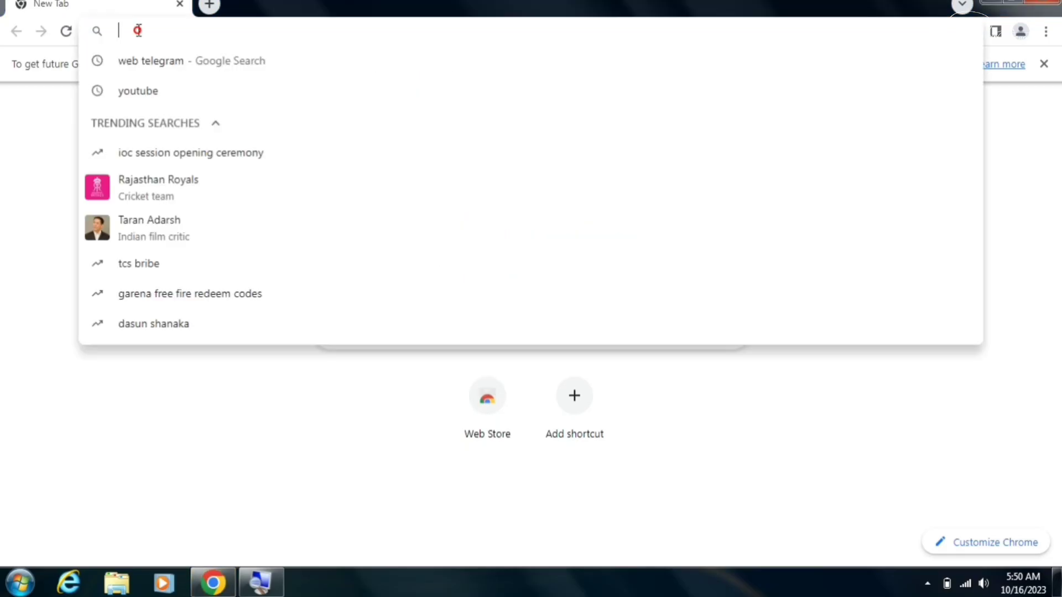
text(gooe)
key(BackSpace)
key(BackSpace)
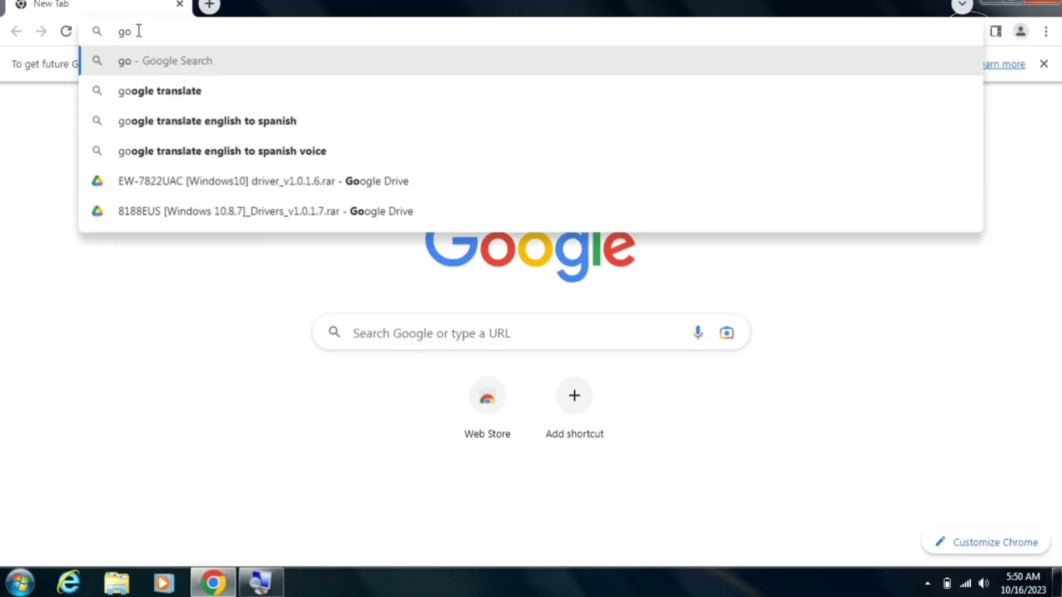
text(ogle.com)
key(Return)
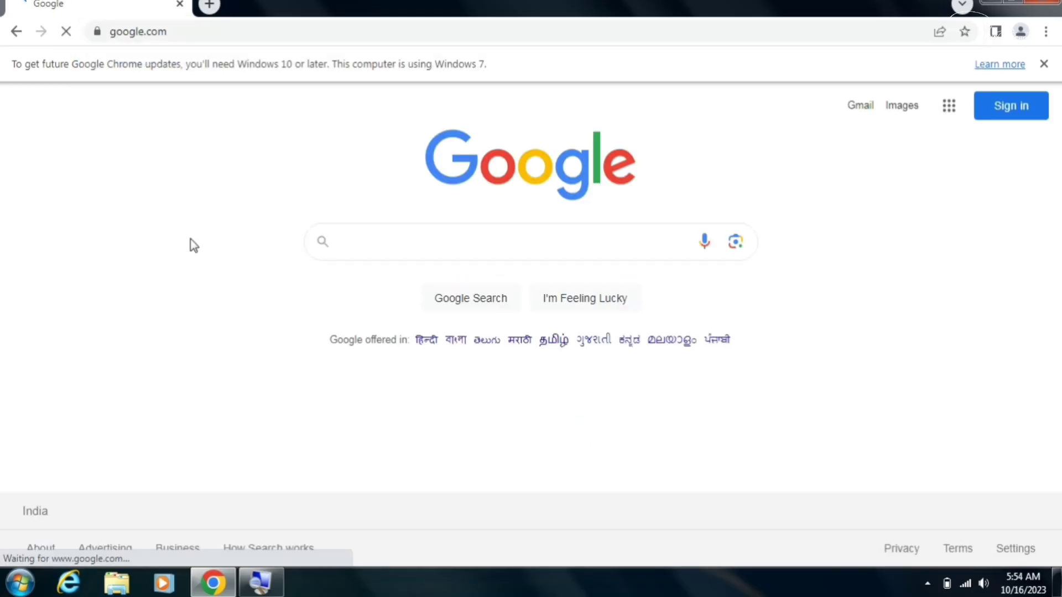
Step: Replace the address with youtube.com to load YouTube, then show the desktop
click(181, 32)
key(BackSpace)
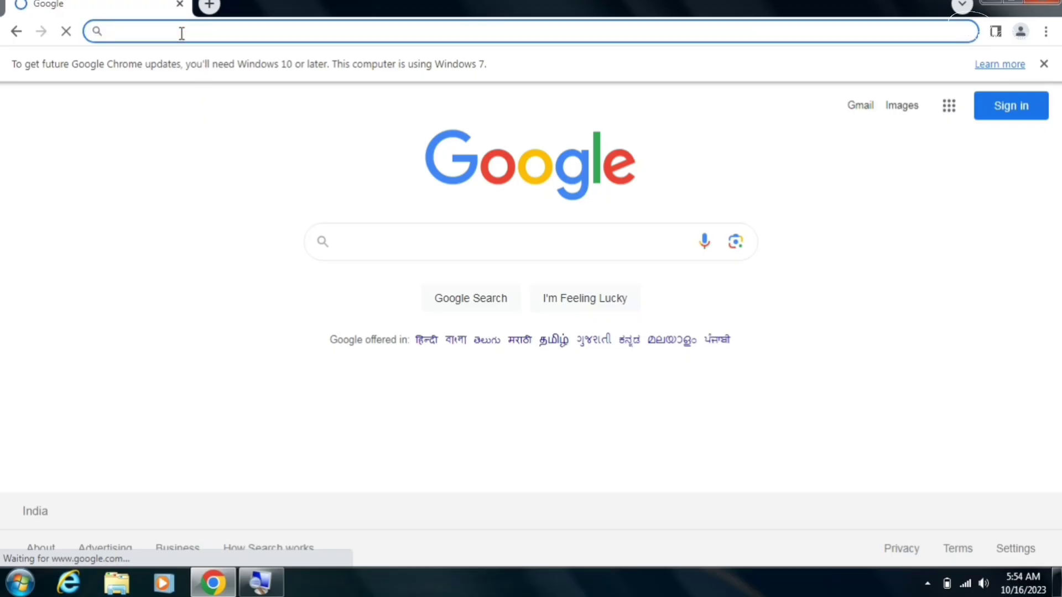
text(youtbe.co)
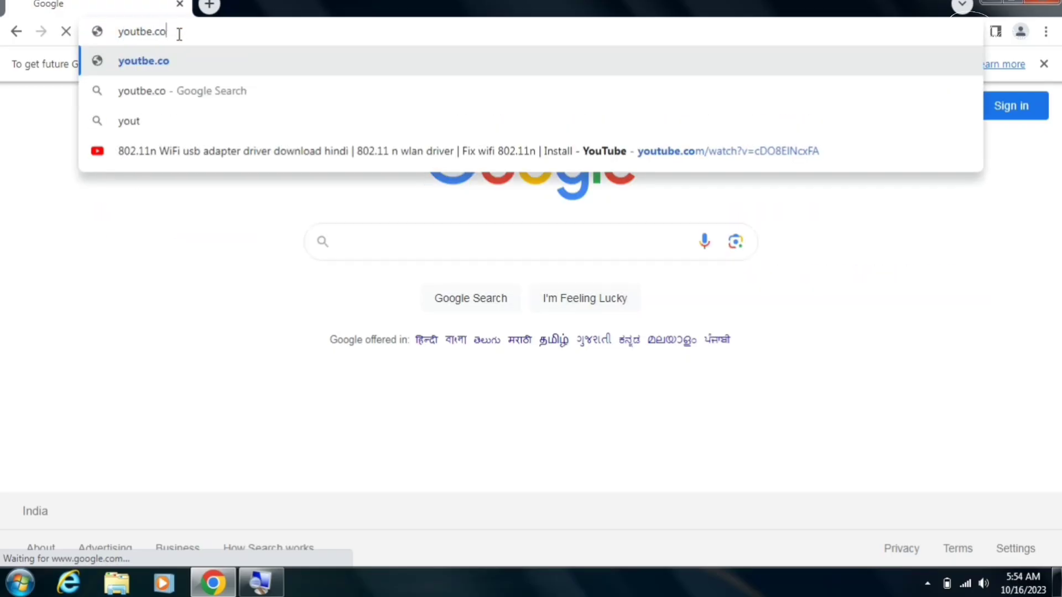
key(BackSpace)
key(BackSpace)
key(BackSpace)
key(BackSpace)
key(BackSpace)
text(ube.com)
key(Return)
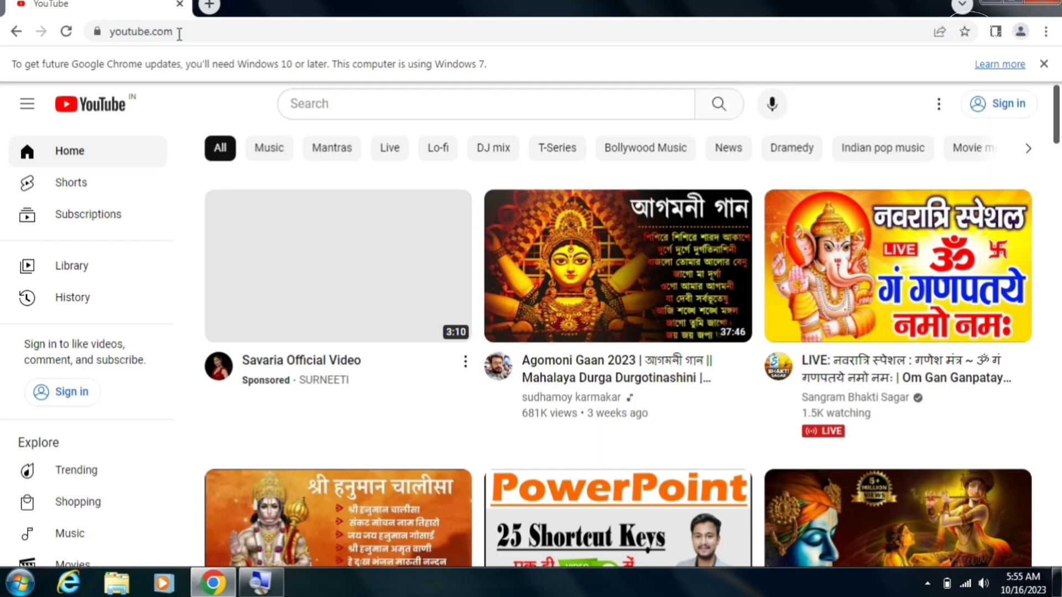
key(super+d)
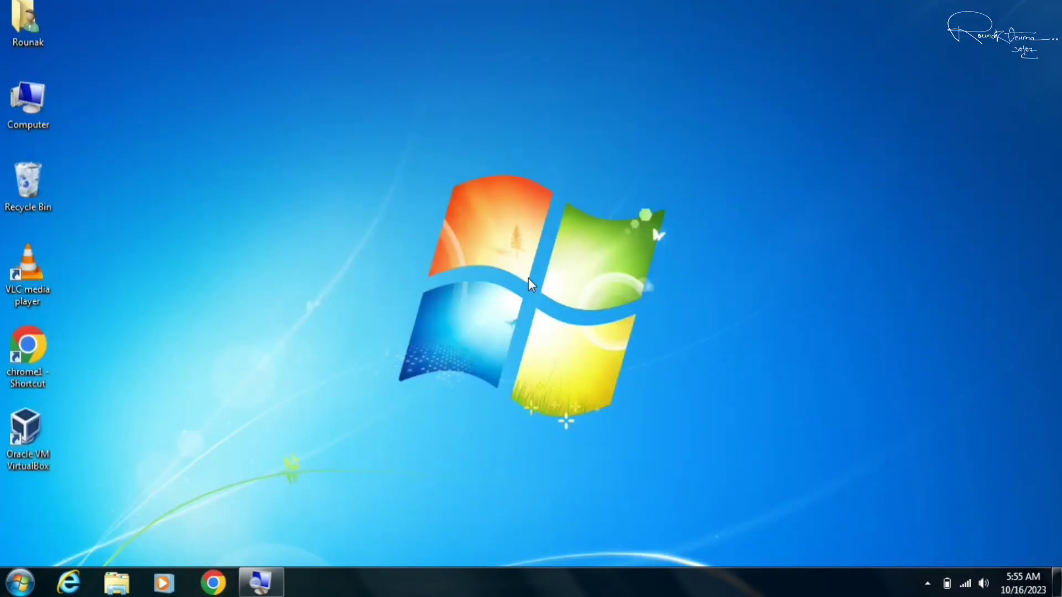